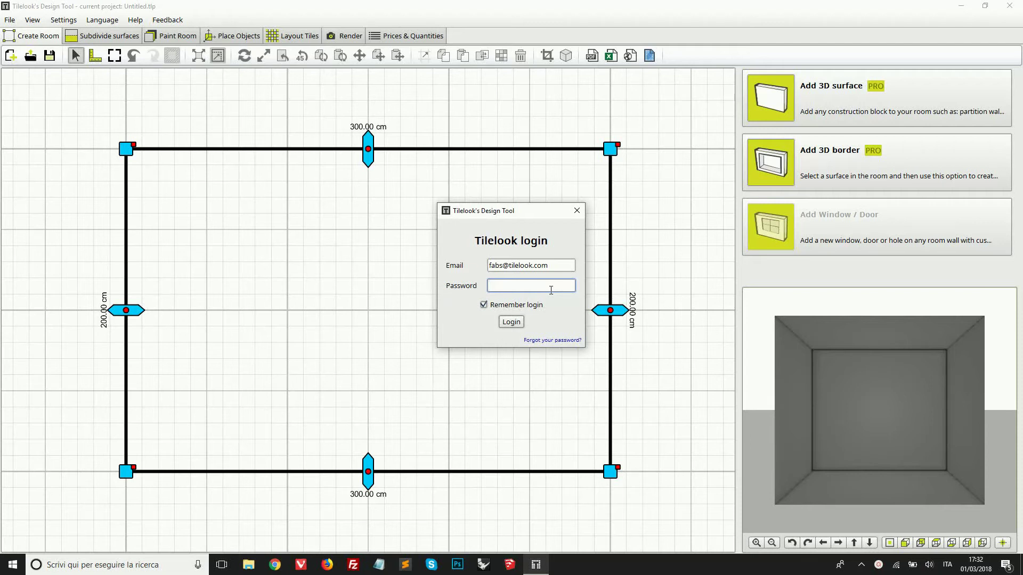
- Enter the account password and log in to the Tilelook account
type("**")
key("Return")
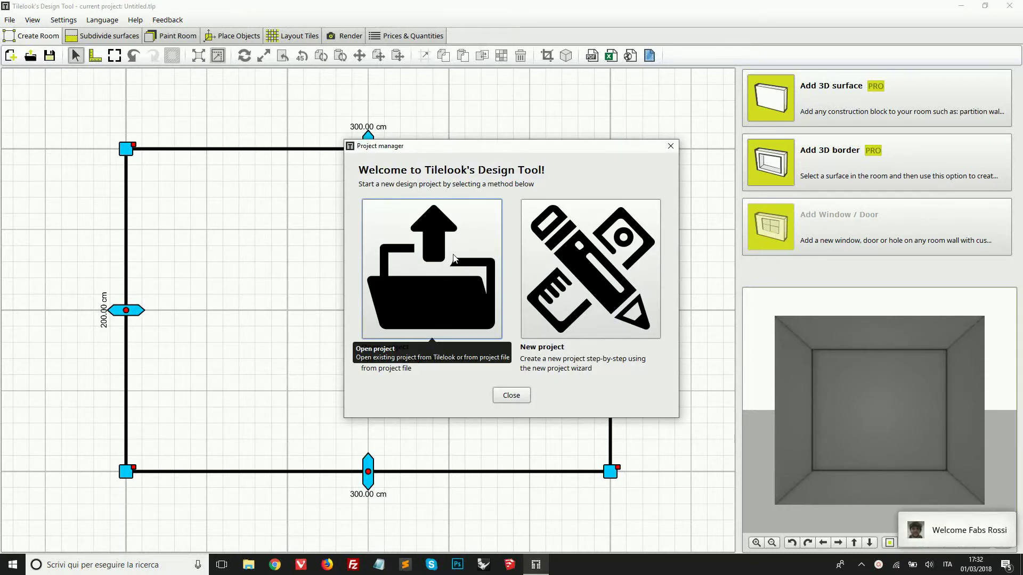
- Open the existing online project "Progetto Cersaie" by downloading it from the Tilelook tutorial projects
left_click(450, 294)
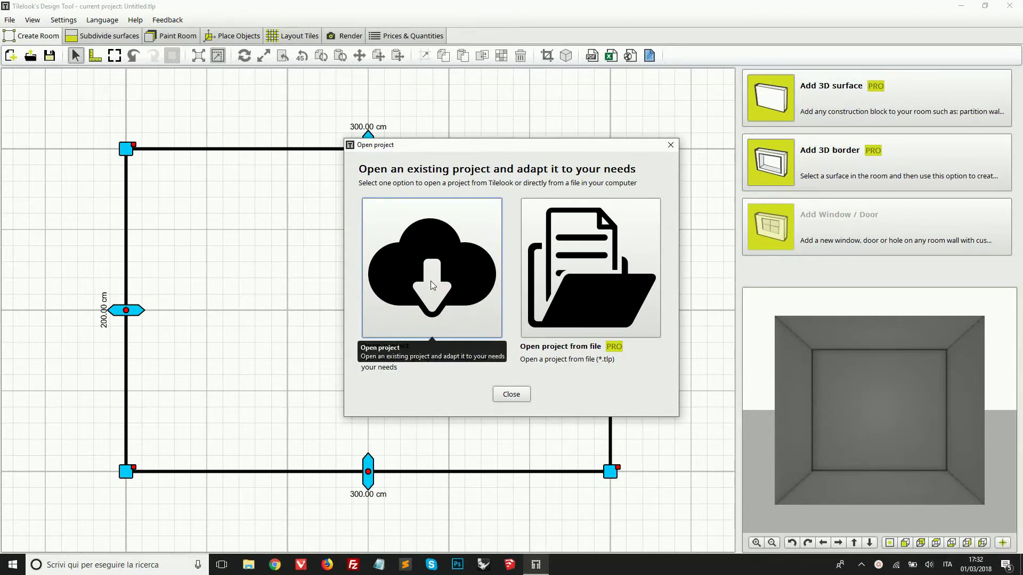
left_click(429, 280)
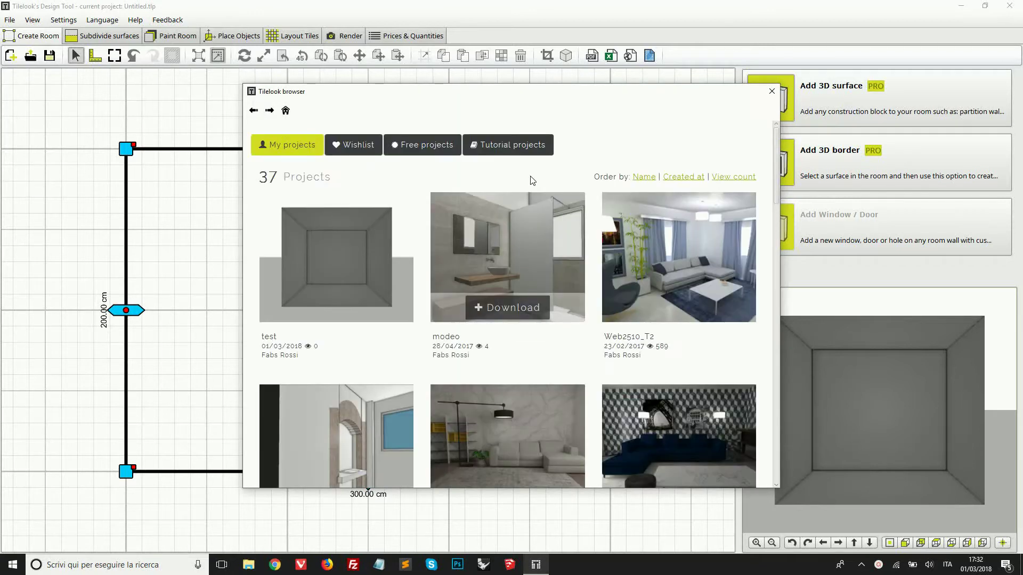
left_click(495, 155)
scroll(594, 224, "down", 5)
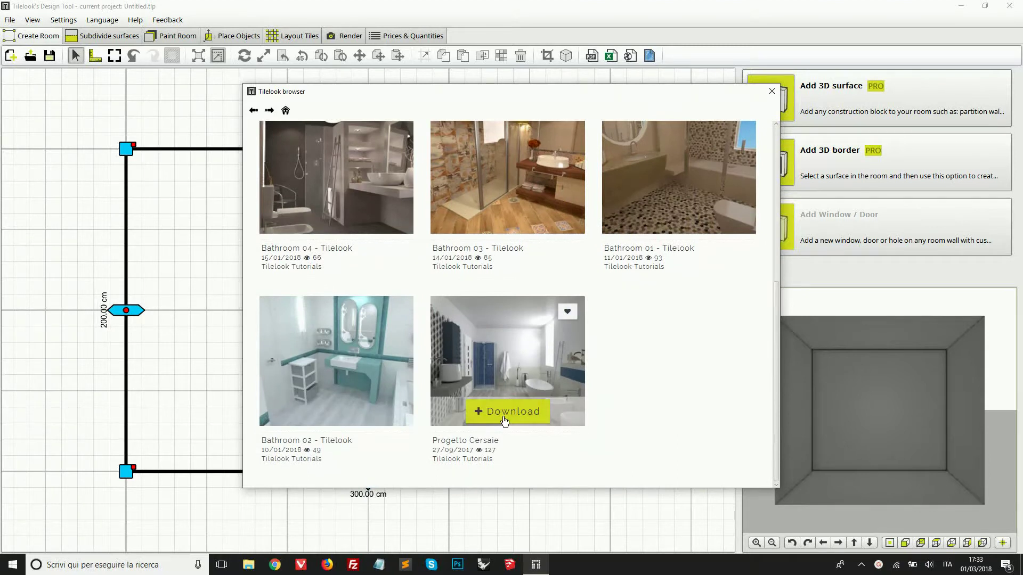
left_click(504, 420)
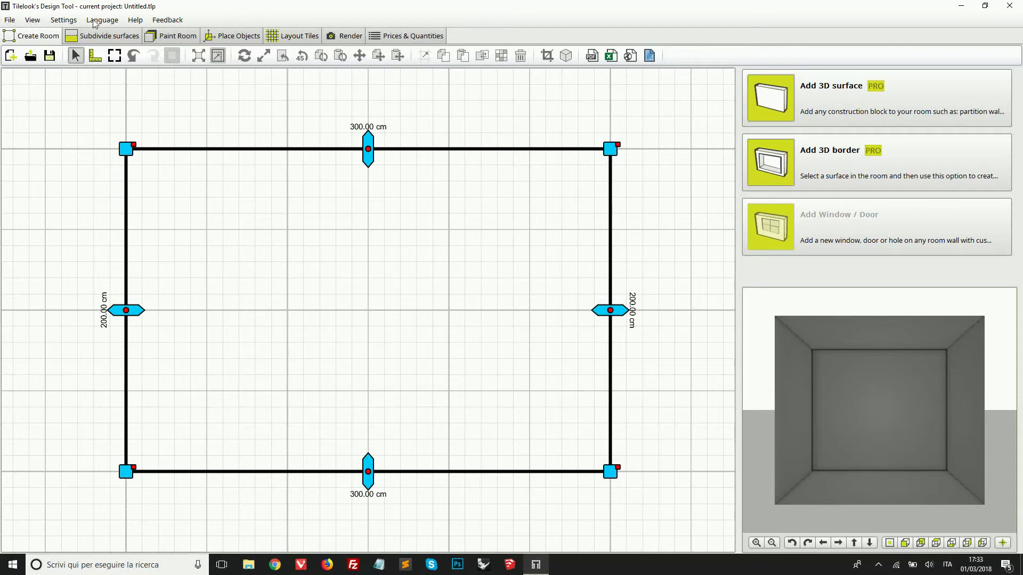
left_click(9, 21)
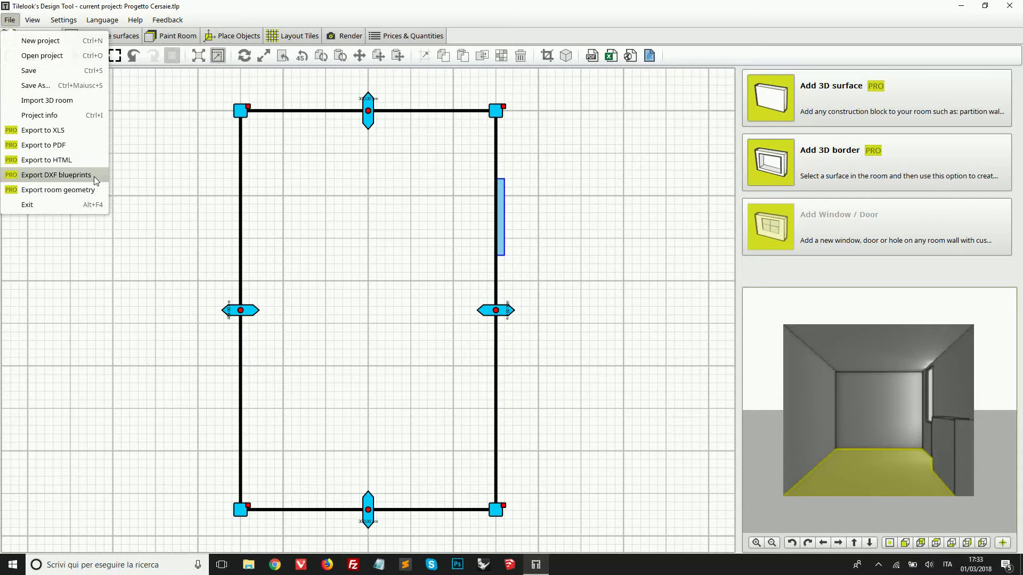
mouse_move(39, 17)
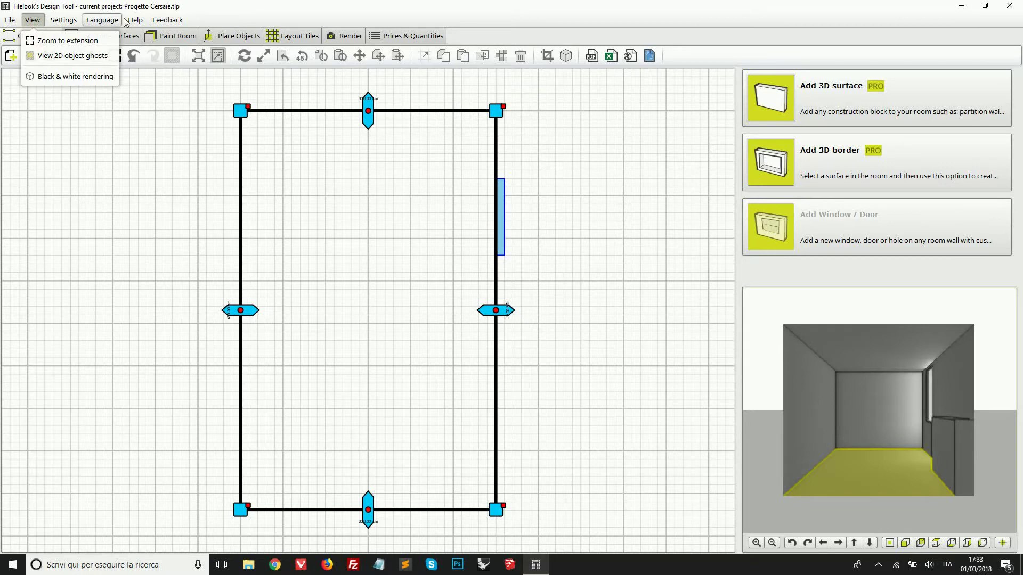
left_click(167, 110)
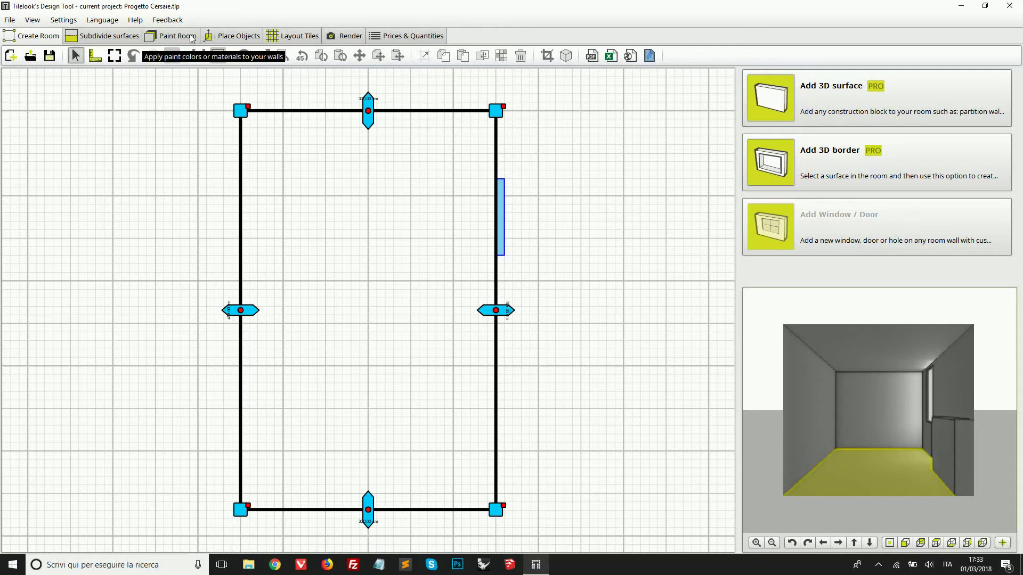
- Turn off black-and-white rendering in the render view and inspect the finished rendering of Camera 1
left_click(213, 36)
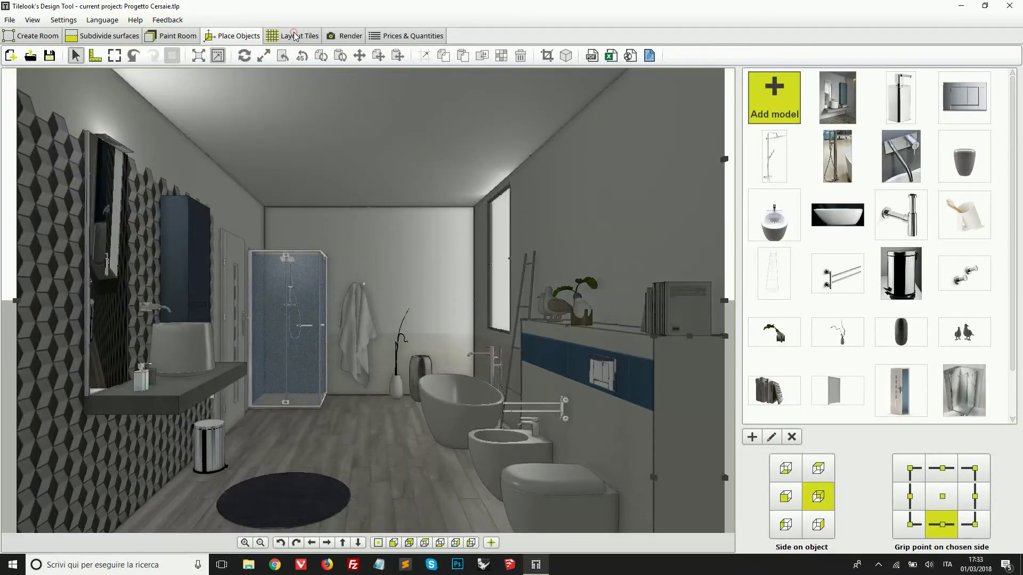
left_click(294, 37)
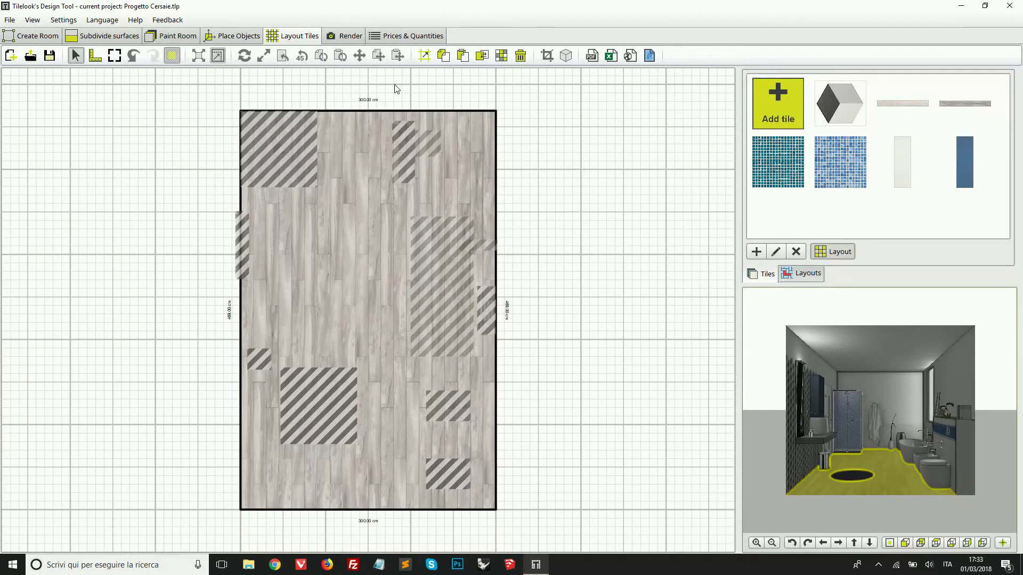
left_click(346, 36)
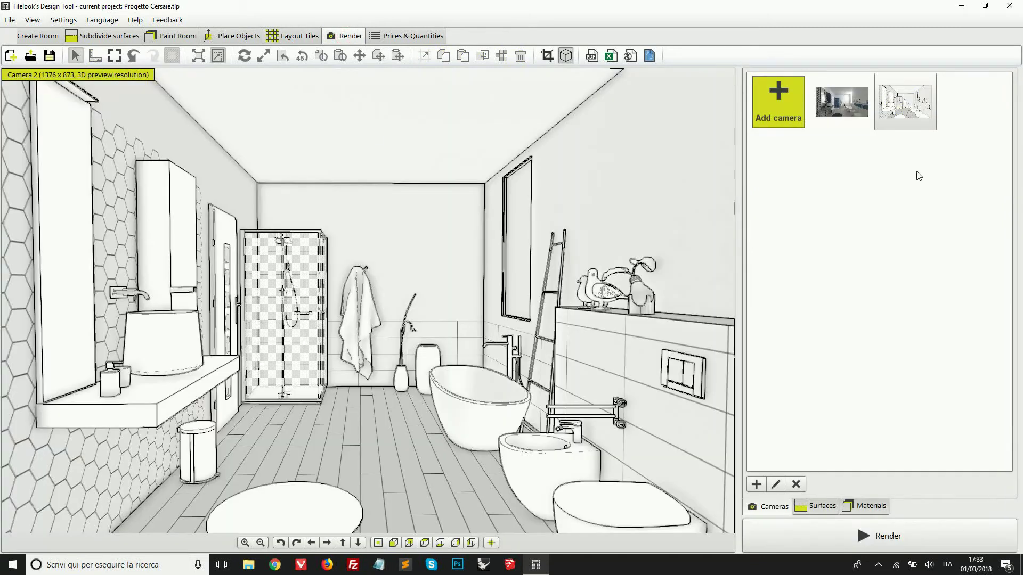
left_click(568, 57)
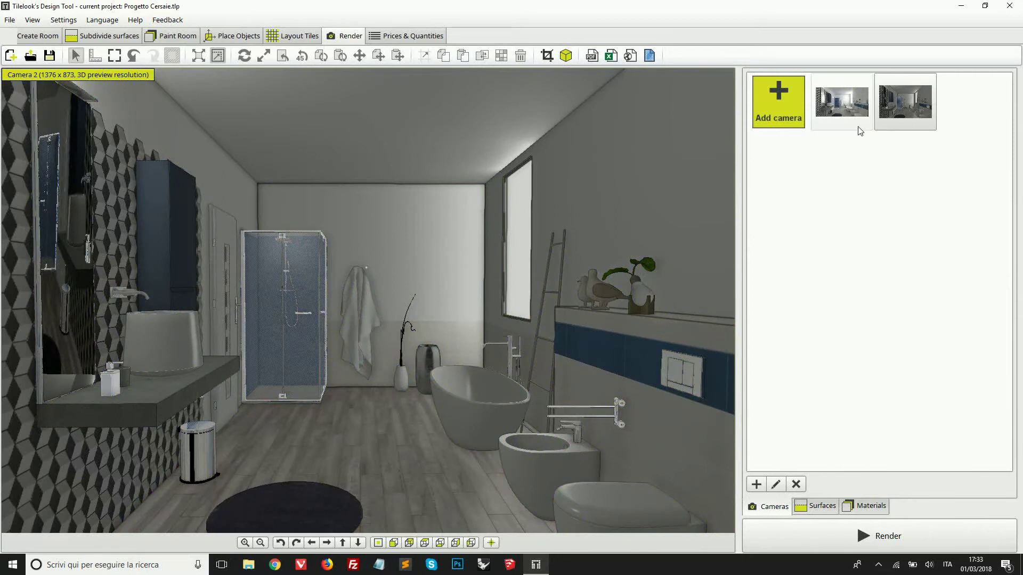
left_click(843, 111)
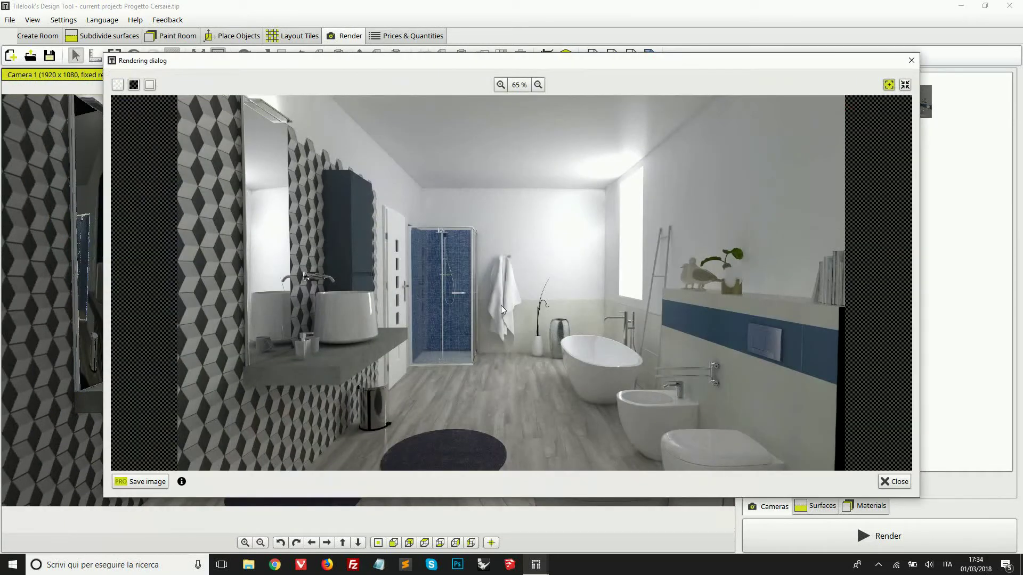
left_click(906, 482)
- Examine the tile layouts of the window wall and the hexagon-tiled wall, comparing them with the room plan and placed objects
left_click(299, 38)
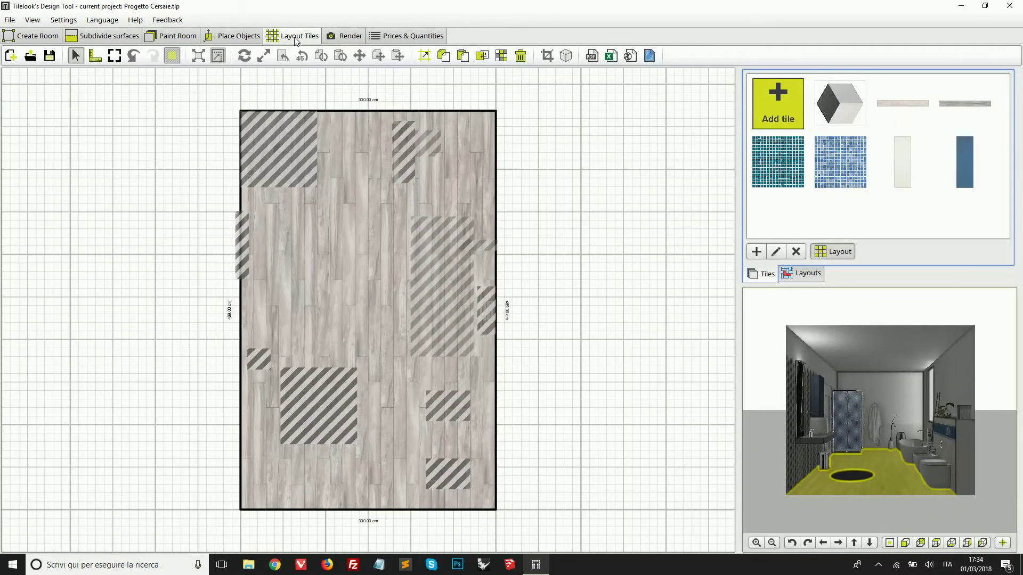
left_click(801, 458)
left_click(954, 392)
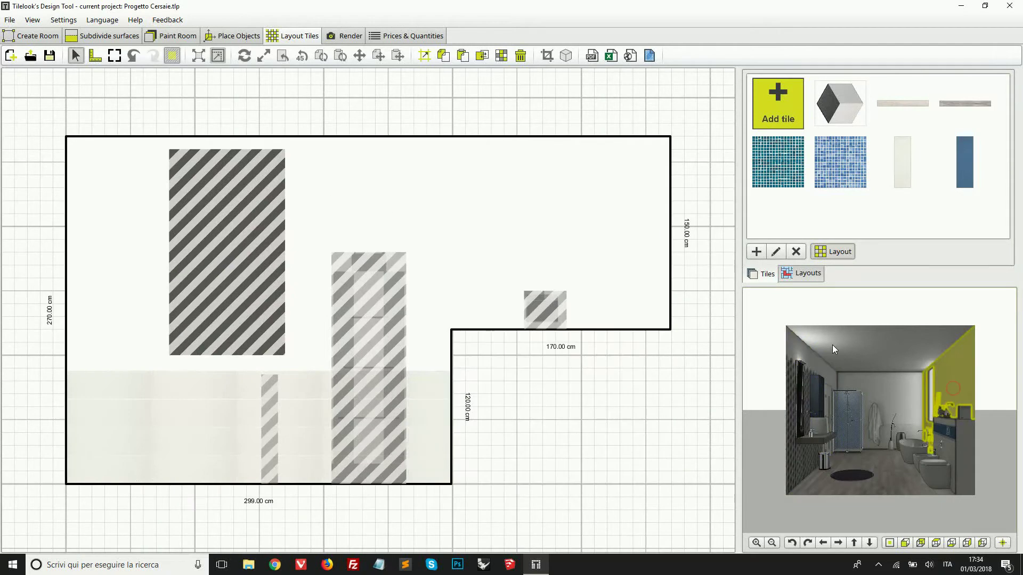
left_click(27, 36)
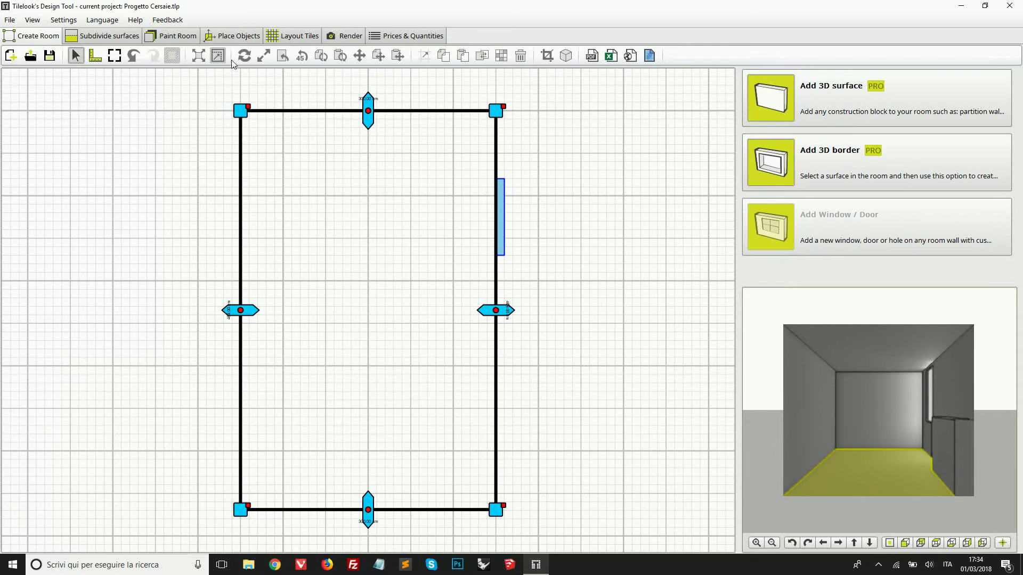
left_click(225, 36)
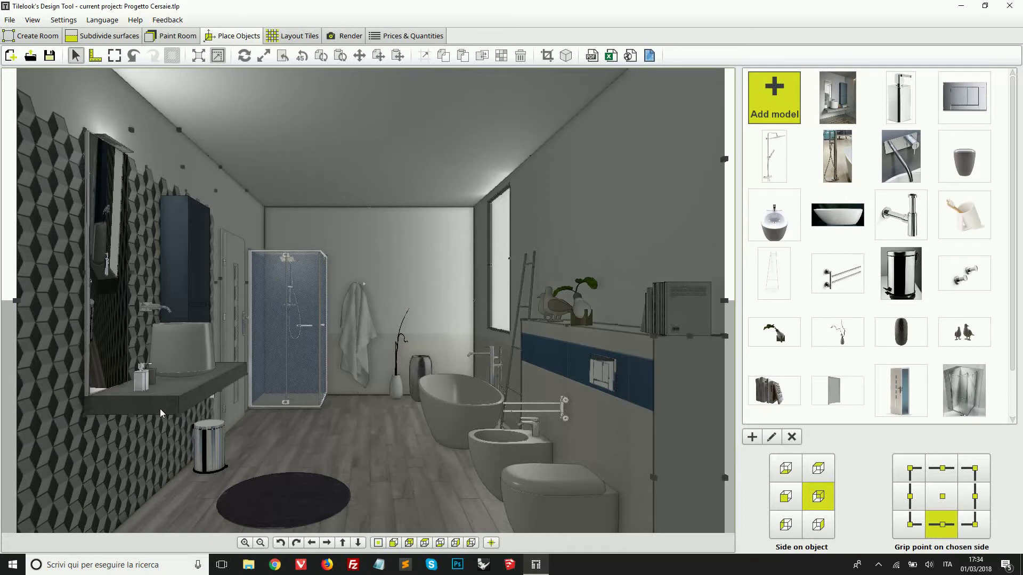
left_click(295, 35)
left_click(881, 479)
left_click(801, 461)
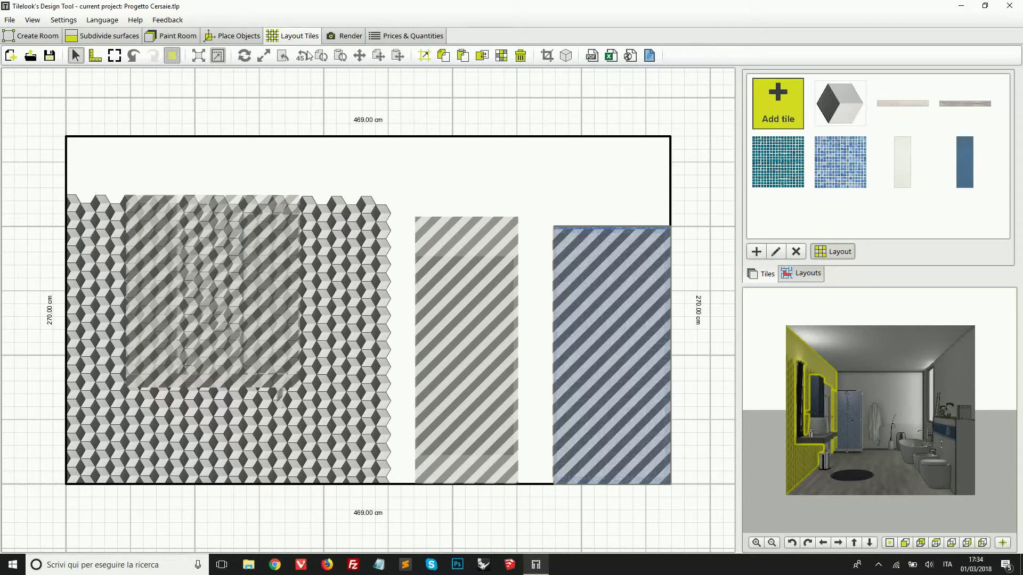
- Select the toilet nearest the camera in the 3D view of the placed objects
left_click(239, 38)
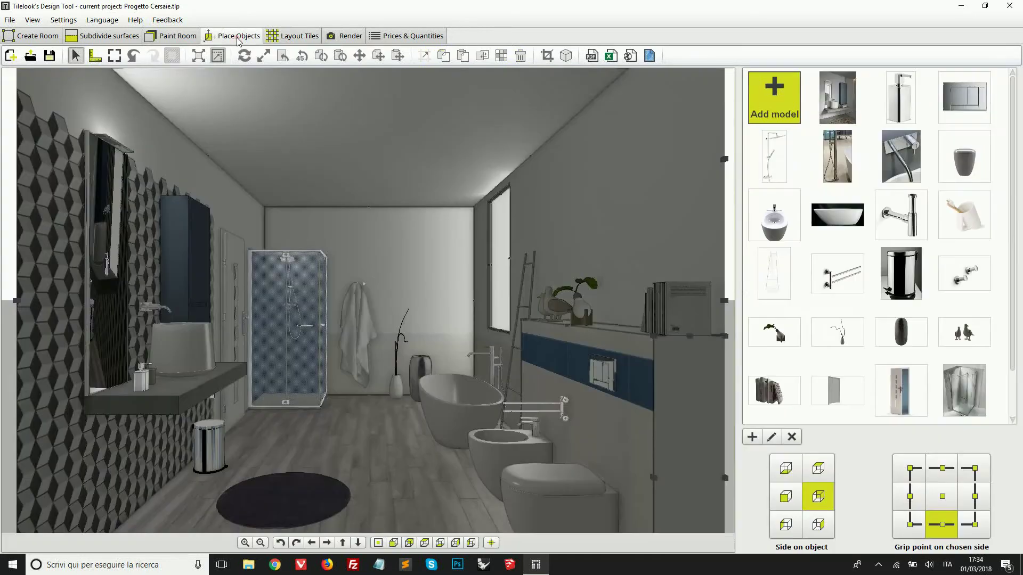
left_click(288, 37)
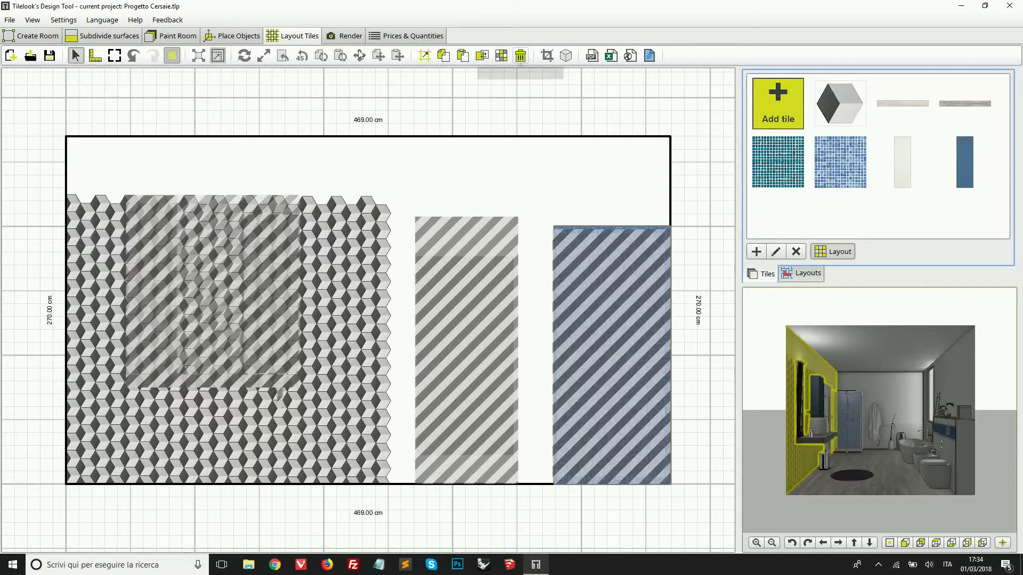
left_click(231, 38)
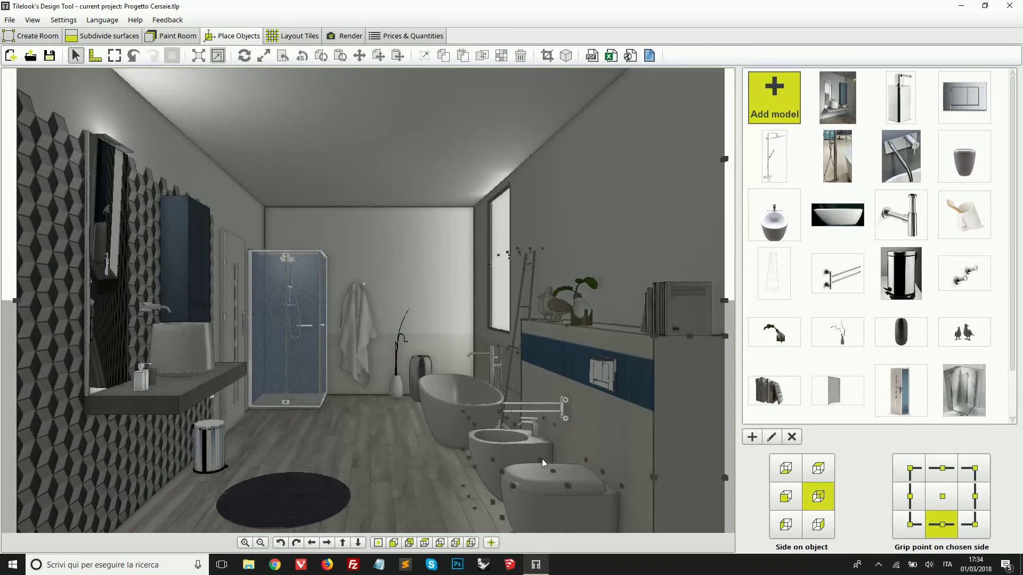
left_click(533, 490)
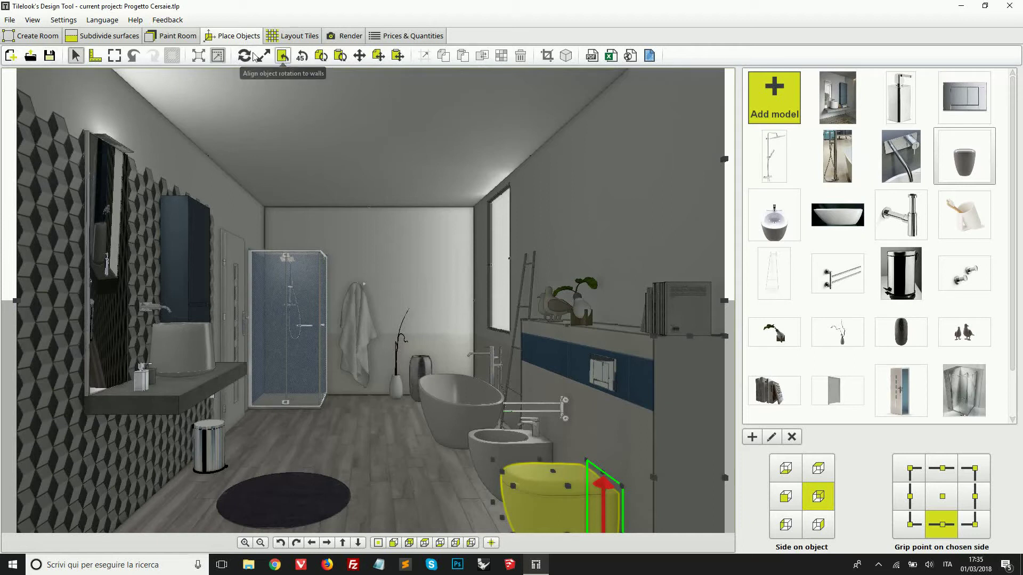
- Examine the room's floor plan and its 3D preview from different distances, comparing them with the furnished 3D scene
left_click(41, 37)
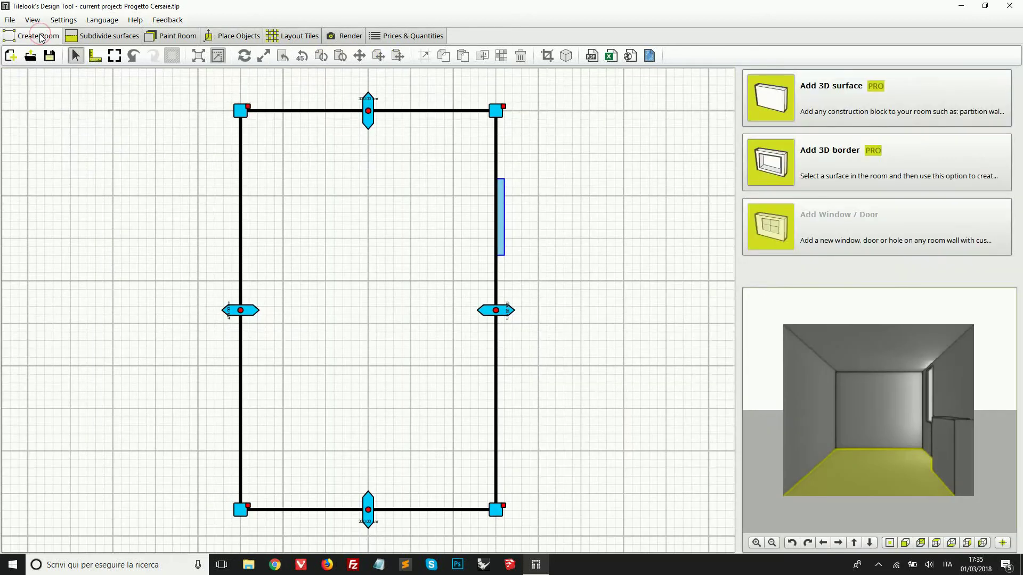
middle_click_drag(249, 351, 383, 313)
scroll(891, 453, "up", 3)
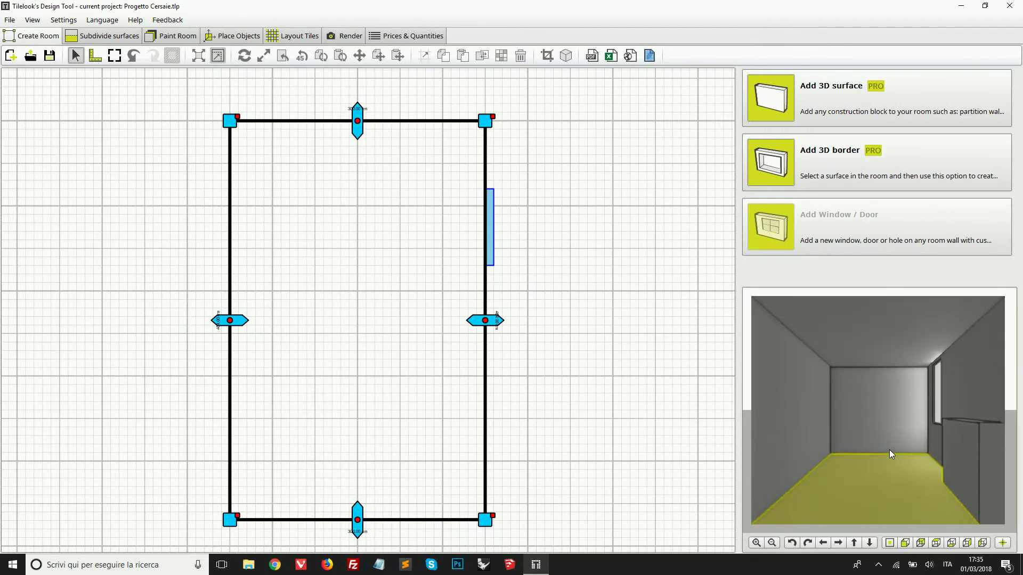
left_click(234, 37)
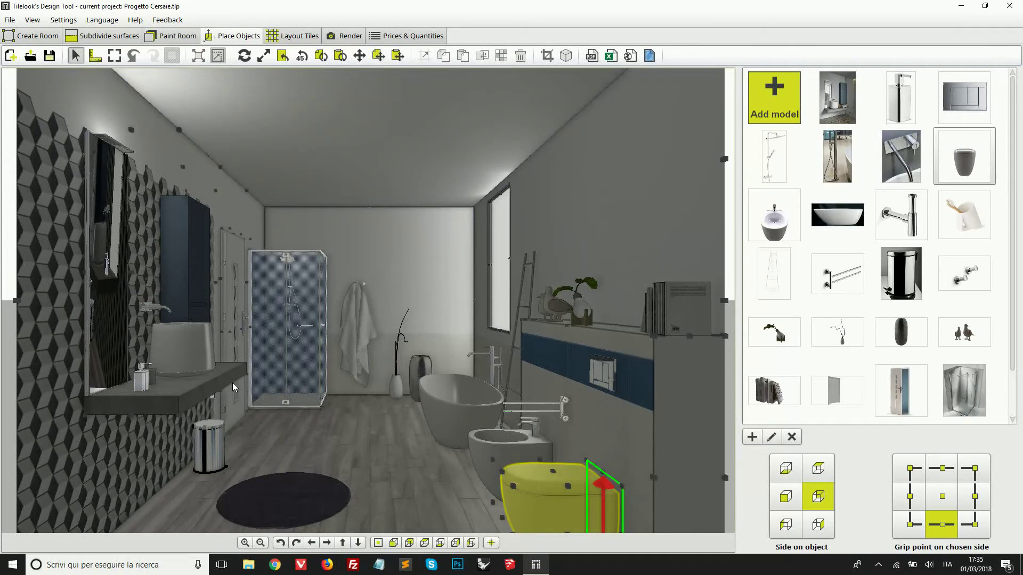
left_click(37, 35)
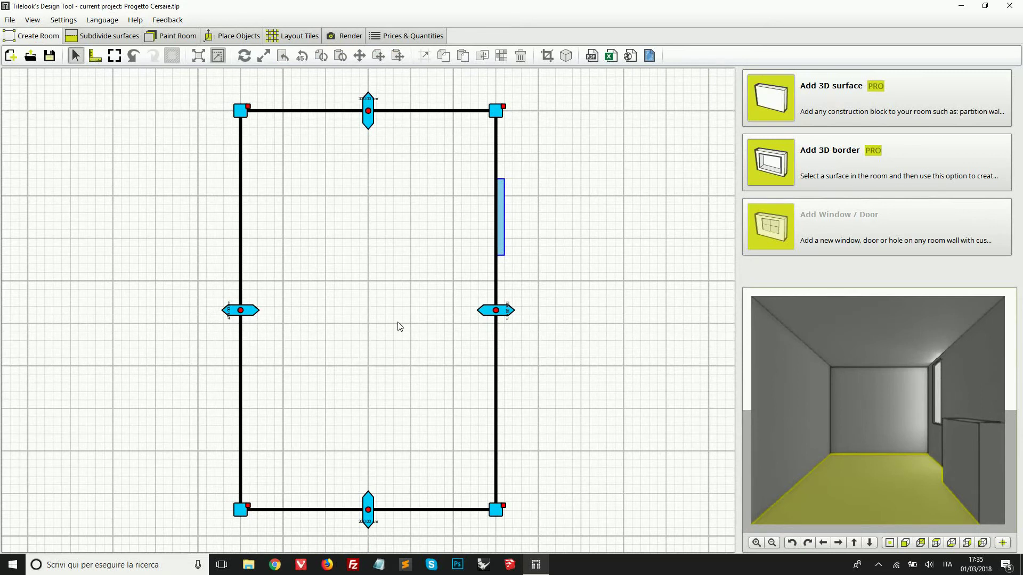
scroll(402, 325, "up", 4)
scroll(400, 326, "down", 3)
scroll(400, 326, "up", 4)
scroll(398, 328, "down", 3)
scroll(397, 329, "down", 2)
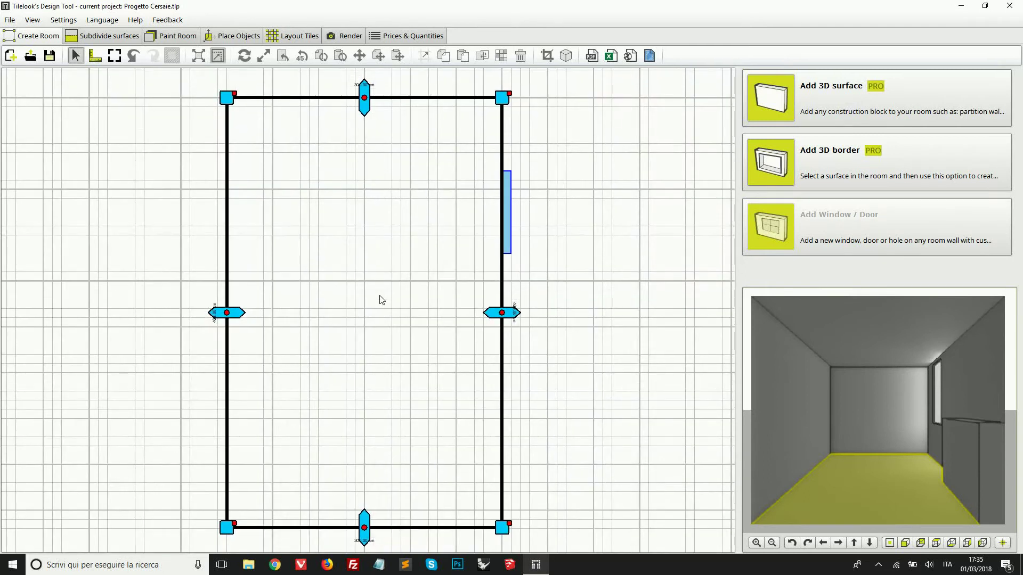
middle_click_drag(378, 297, 407, 277)
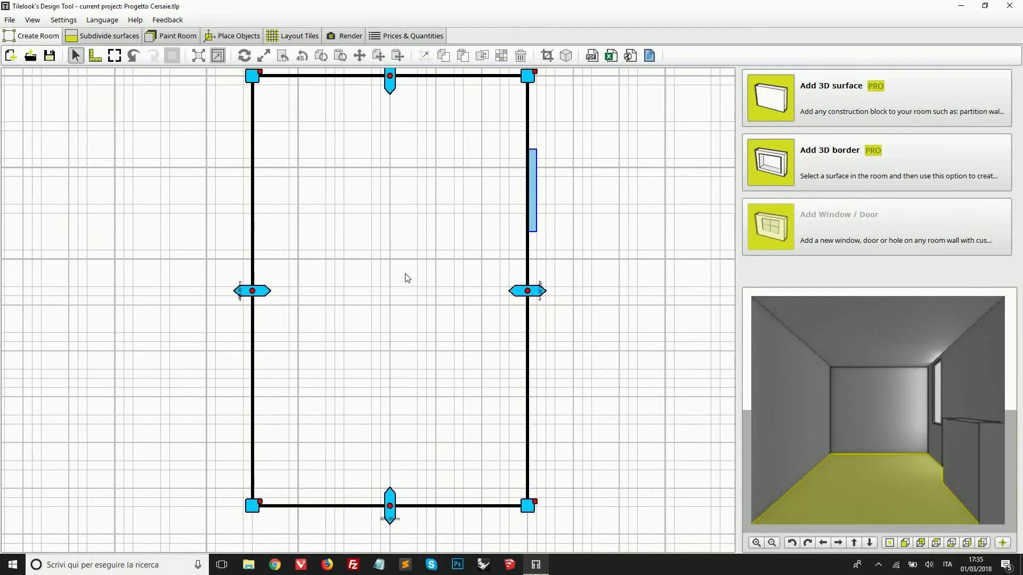
- Display the elevations of the back wall and the window wall, and examine the window wall at different scales
left_click(782, 400)
left_click(901, 406)
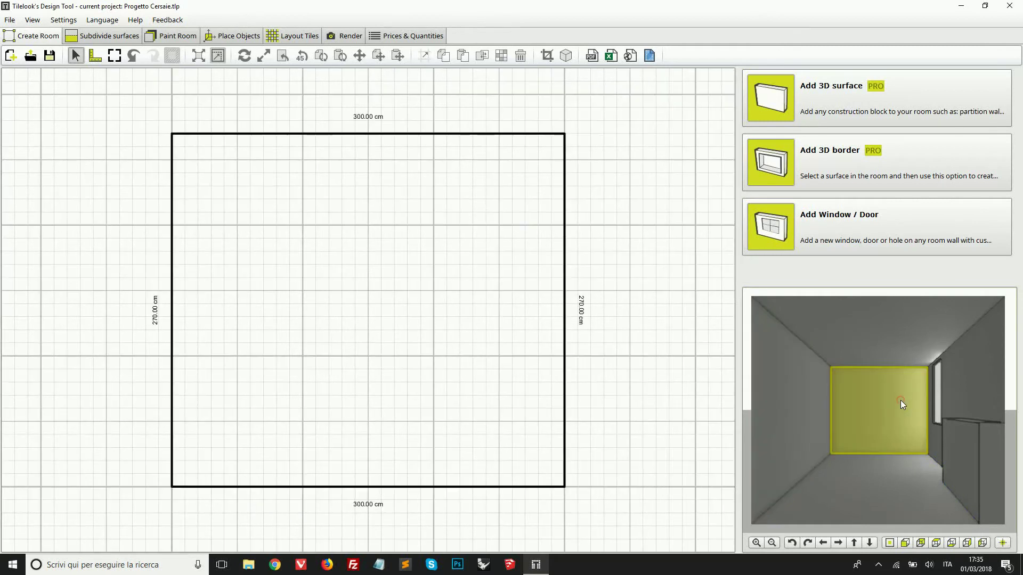
left_click(967, 386)
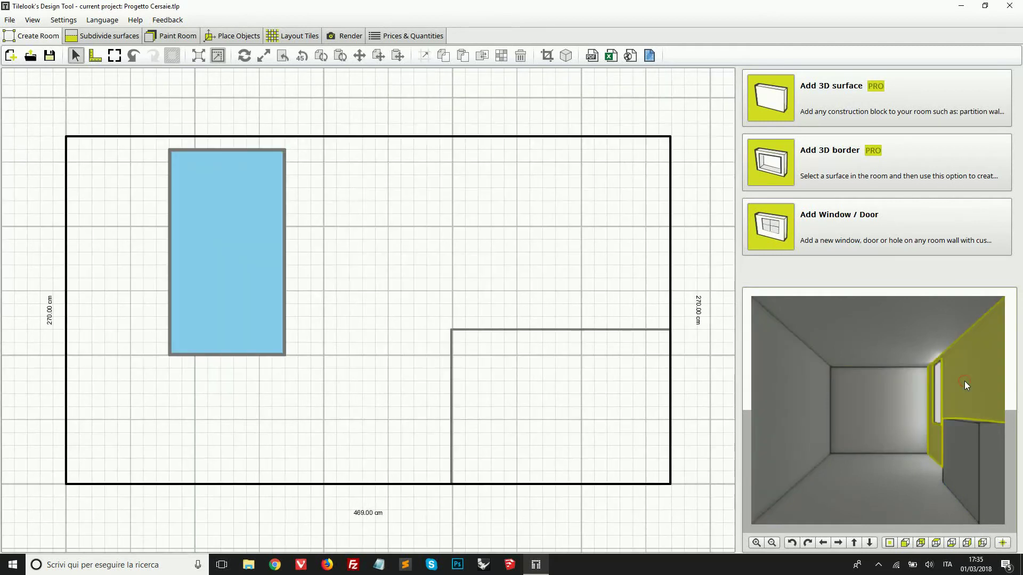
scroll(383, 334, "up", 3)
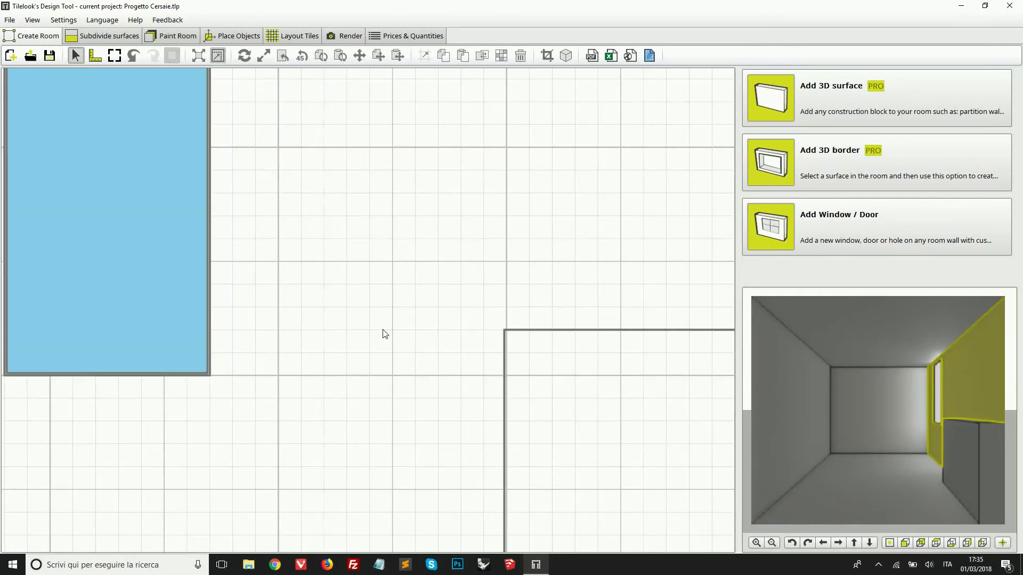
scroll(383, 334, "down", 4)
scroll(164, 357, "up", 1)
scroll(235, 370, "down", 1)
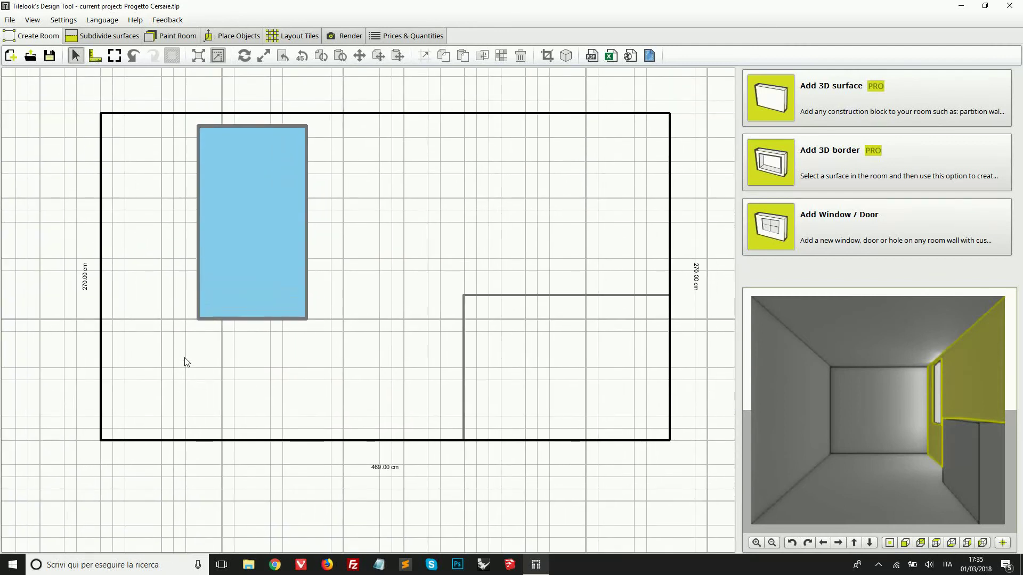
scroll(186, 362, "up", 1)
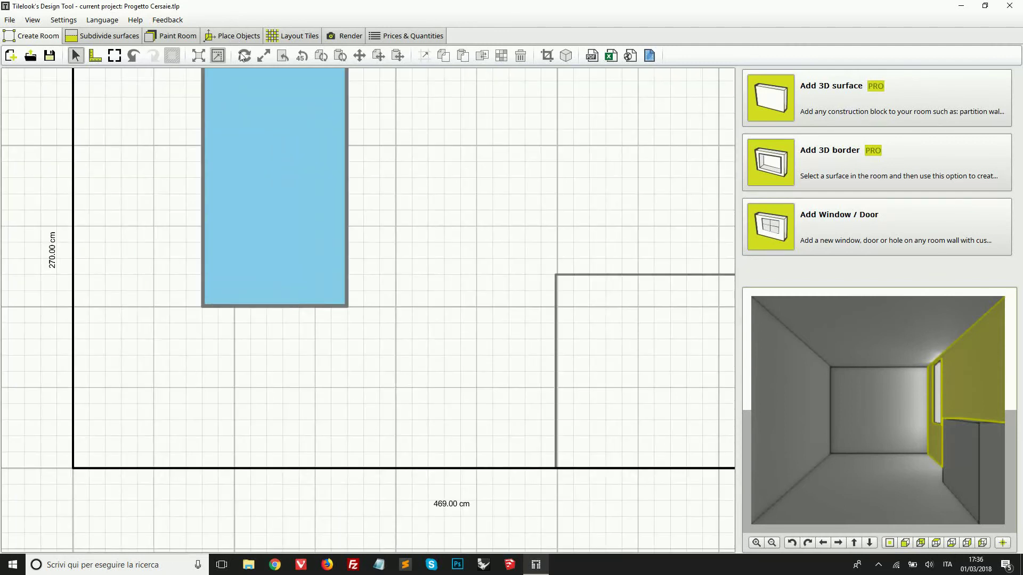
- Return to the object placement workspace and examine the furnished bathroom in 3D from closer up and farther away
left_click(231, 40)
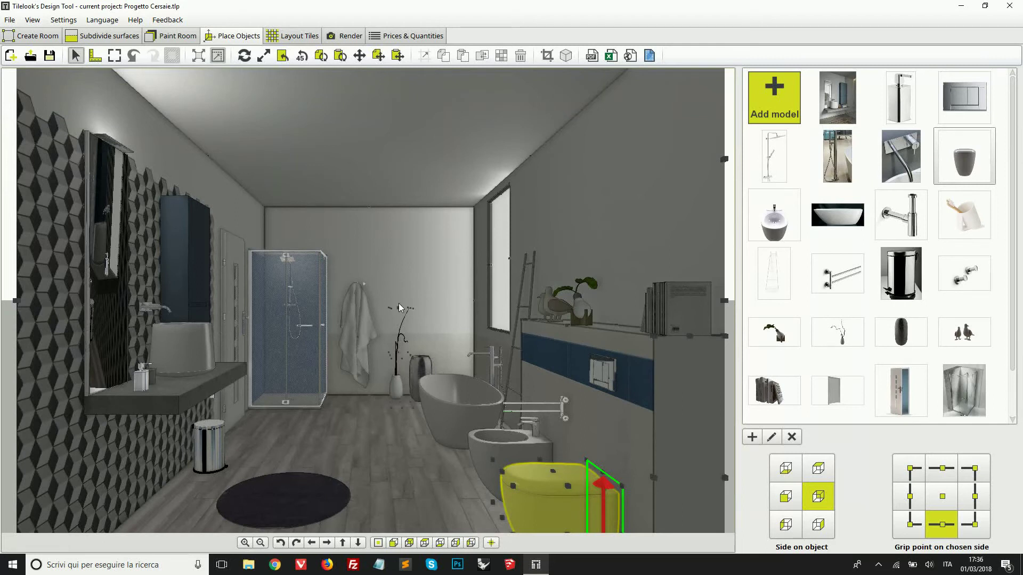
scroll(386, 308, "up", 5)
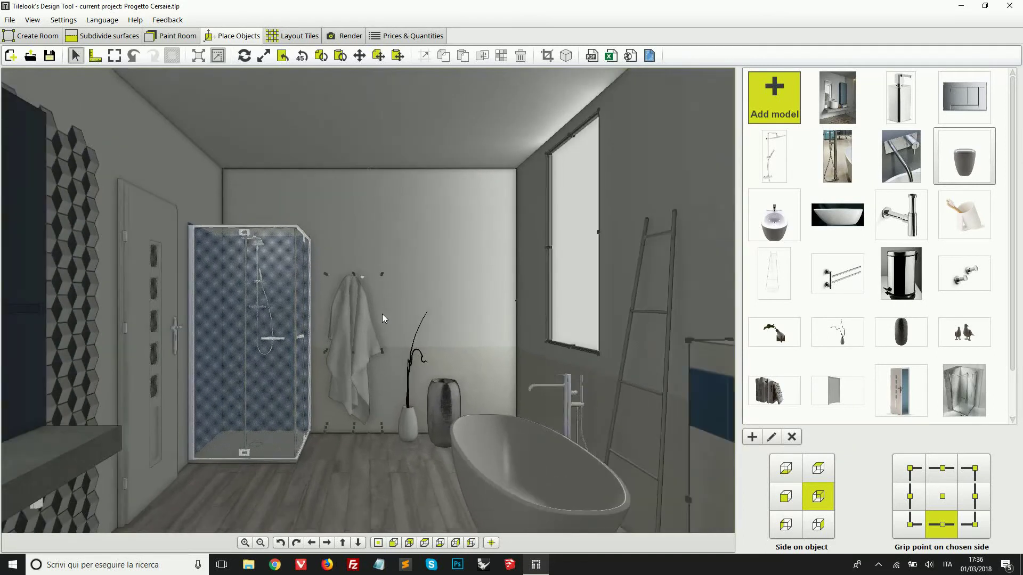
scroll(382, 314, "down", 5)
scroll(382, 316, "down", 3)
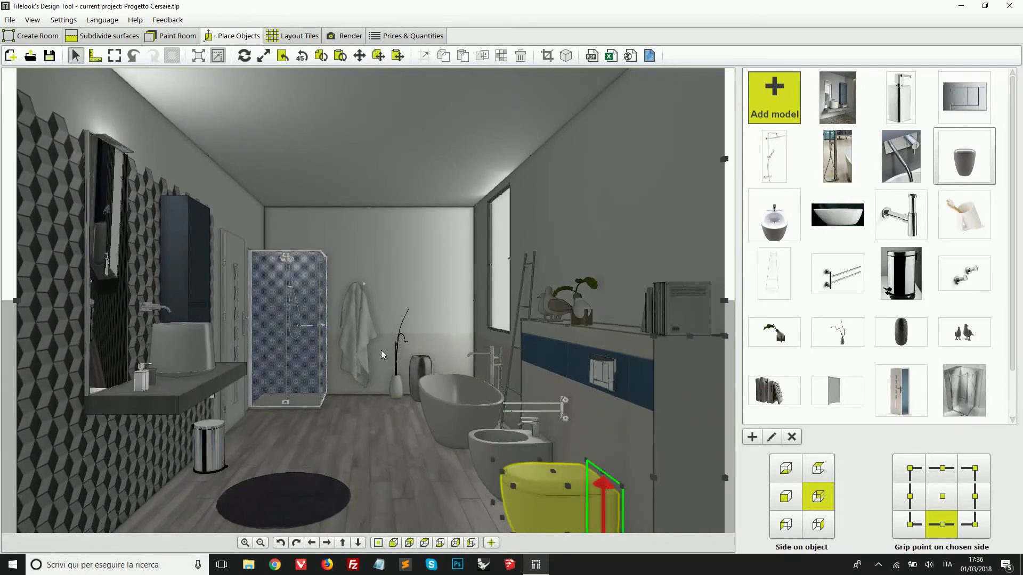
left_click_drag(382, 351, 380, 395)
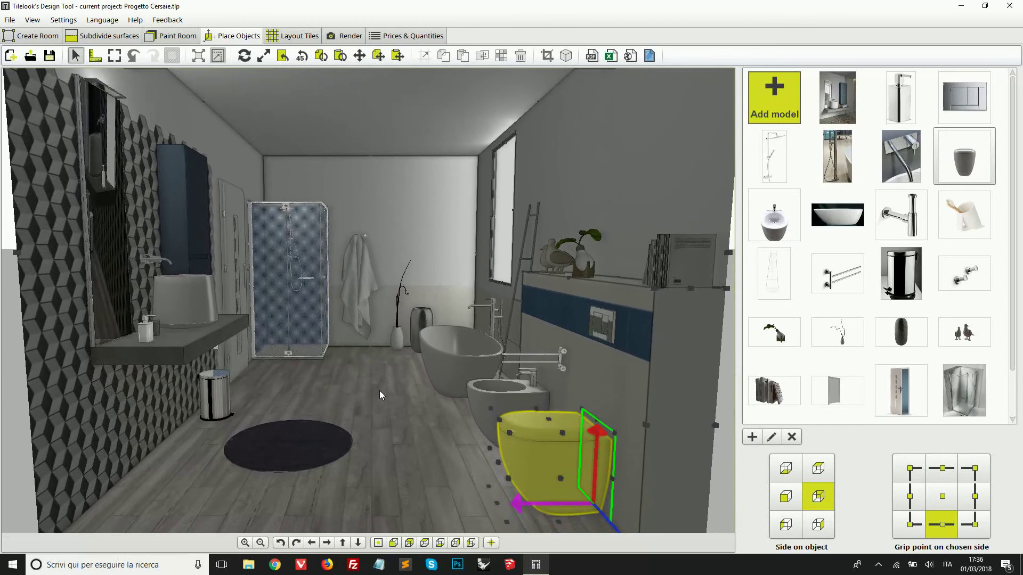
- Shift the 3D view of the furnished room left, right, up and down to examine the scene from offset viewpoints
left_click(312, 544)
left_click(312, 545)
left_click(326, 543)
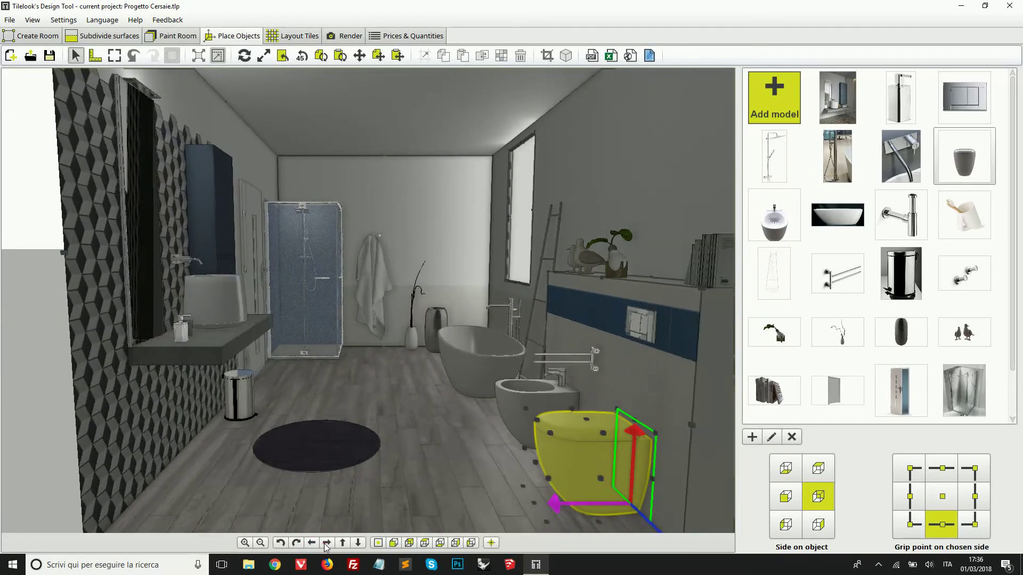
left_click(342, 542)
left_click(343, 543)
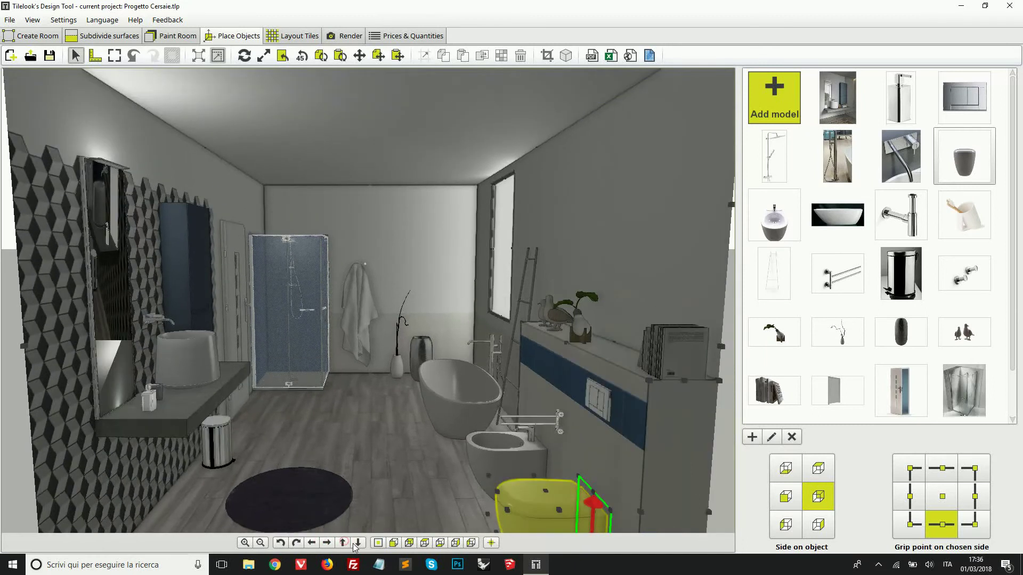
left_click(313, 544)
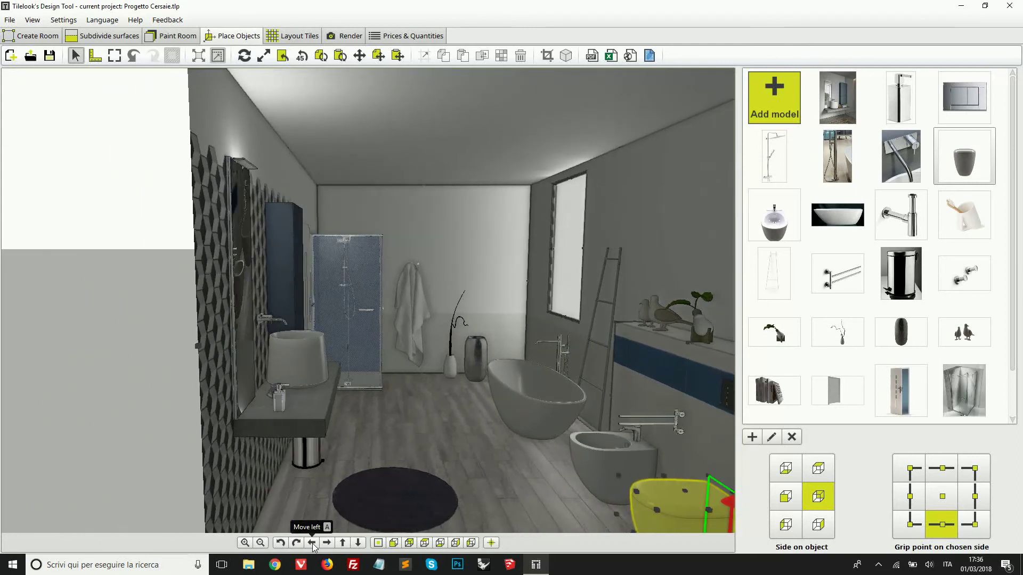
key("d")
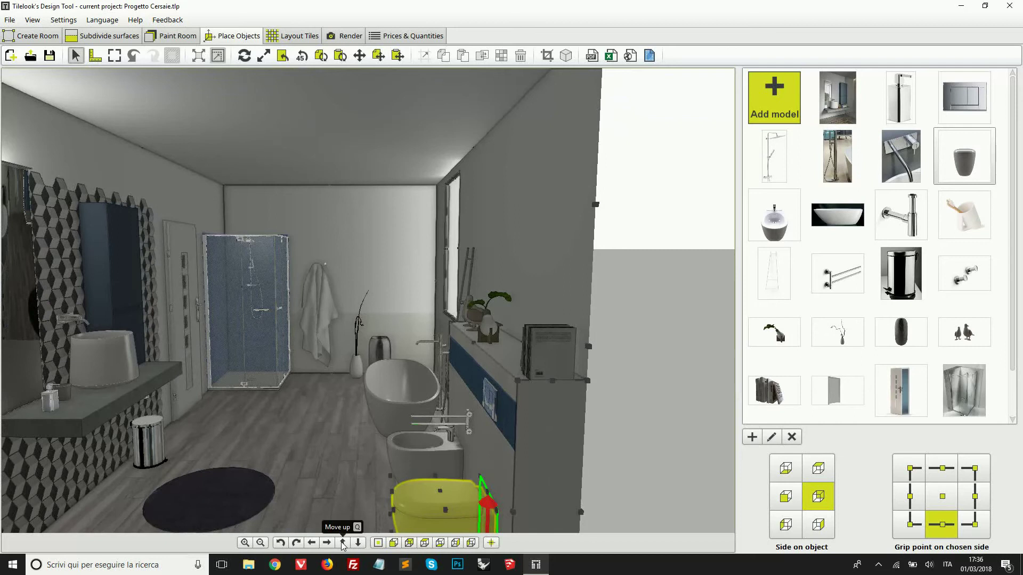
left_click(342, 543)
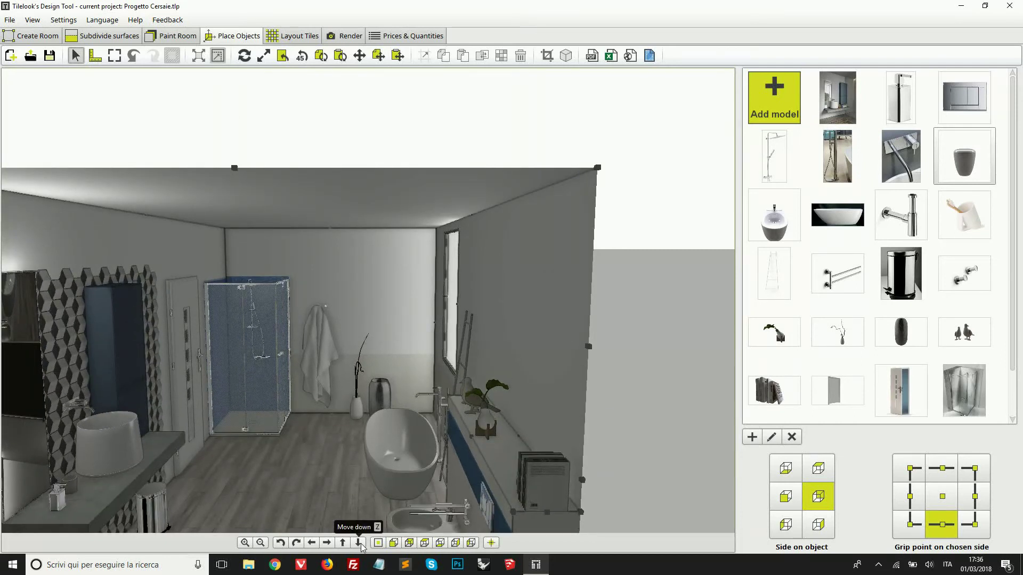
left_click(359, 543)
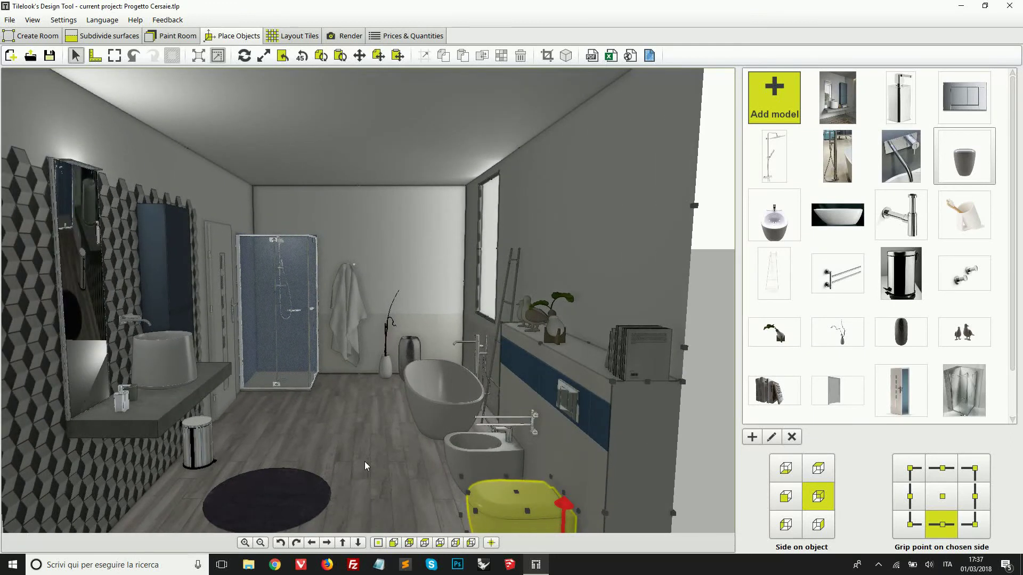
- Examine the washbasin, bathtub and shower enclosure in the 3D scene from different angles and distances
scroll(365, 465, "up", 2)
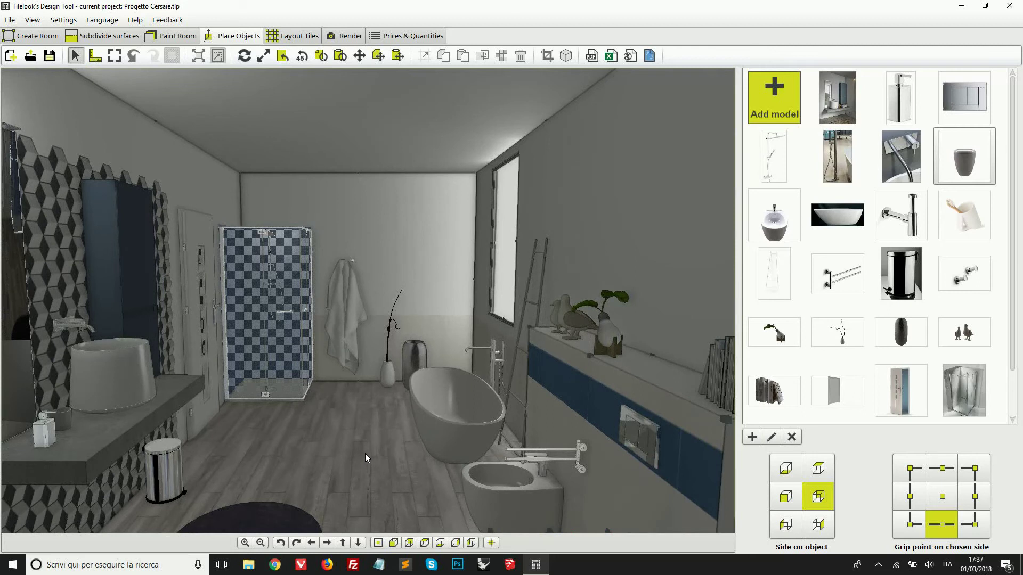
scroll(365, 465, "down", 1)
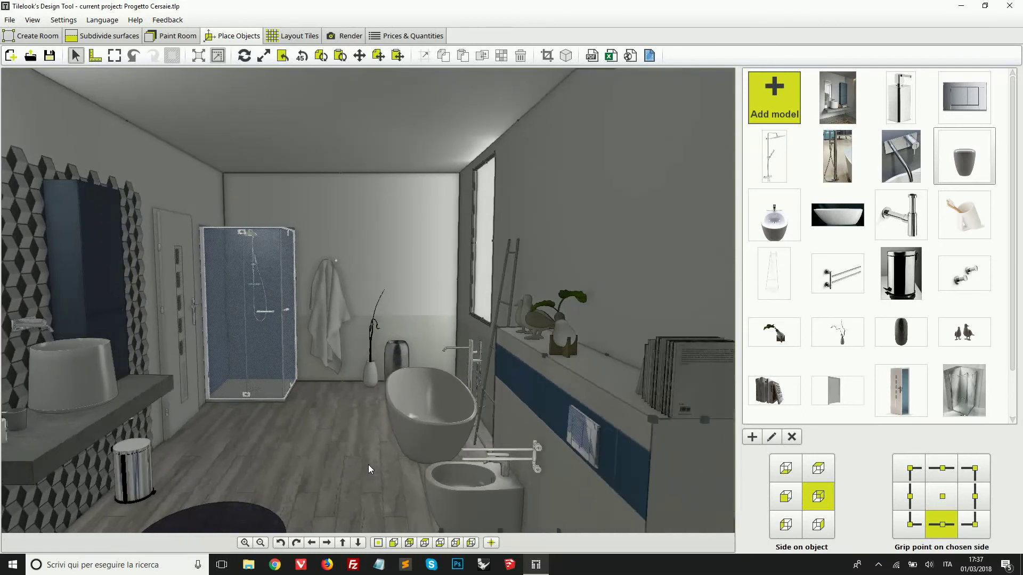
scroll(369, 468, "down", 1)
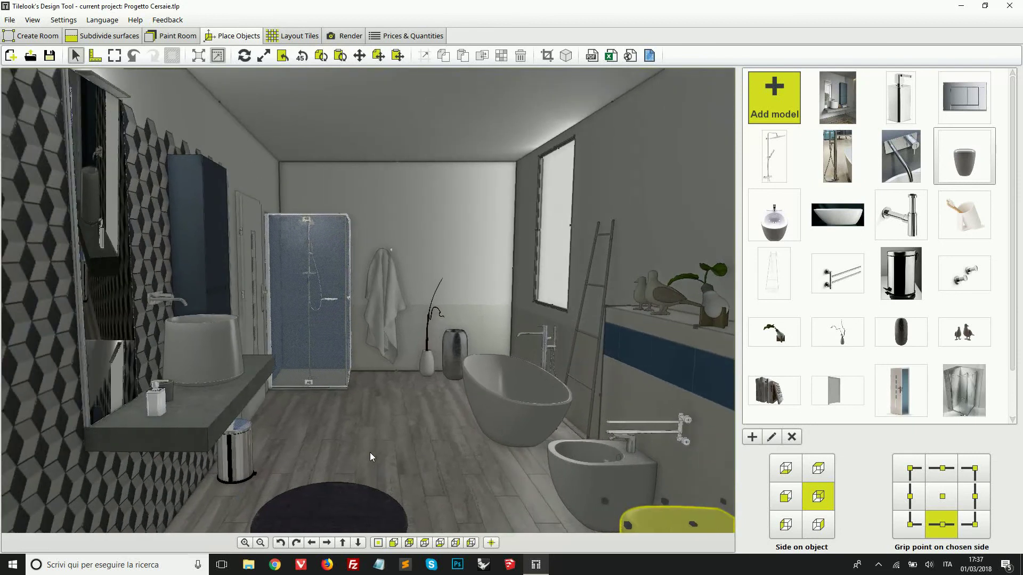
scroll(366, 430, "up", 2)
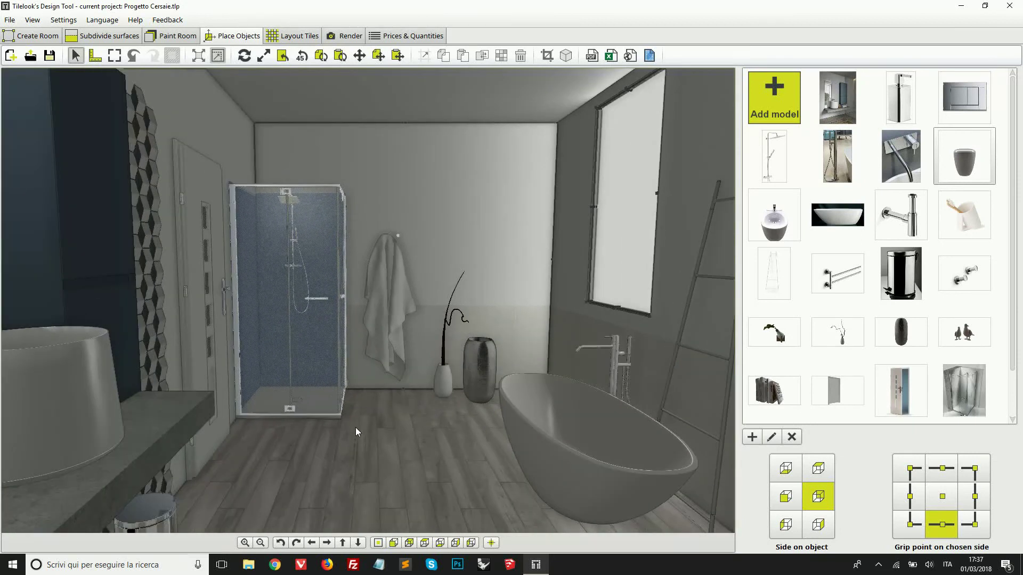
left_click_drag(356, 427, 383, 449)
scroll(383, 448, "down", 3)
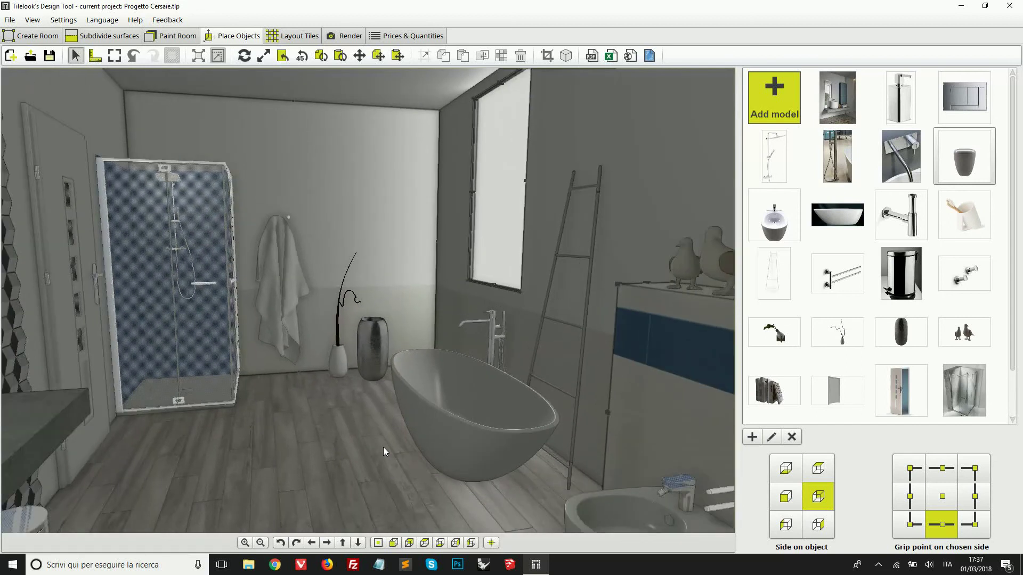
scroll(425, 391, "up", 2)
left_click_drag(441, 350, 331, 392)
scroll(478, 406, "up", 3)
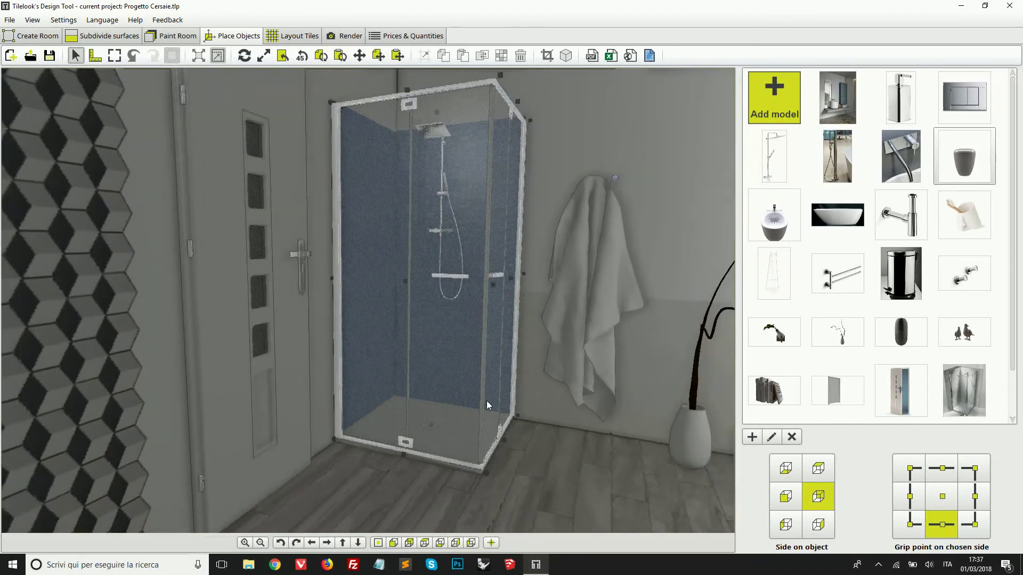
- Select the tall metallic vase standing beside the white branch vase in the back corner near the bathtub
left_click_drag(487, 401, 333, 376)
scroll(251, 382, "down", 3)
left_click(341, 347)
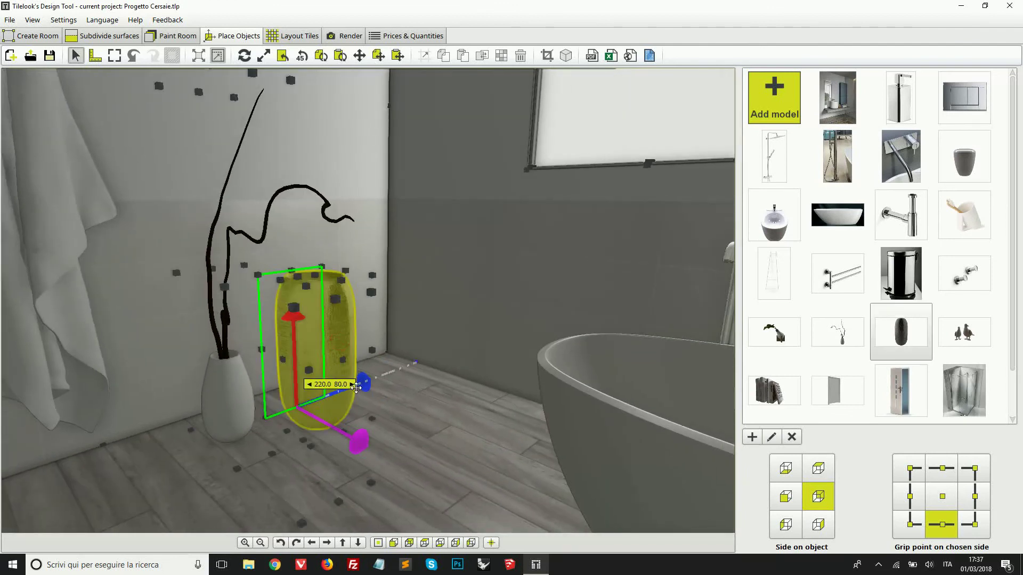